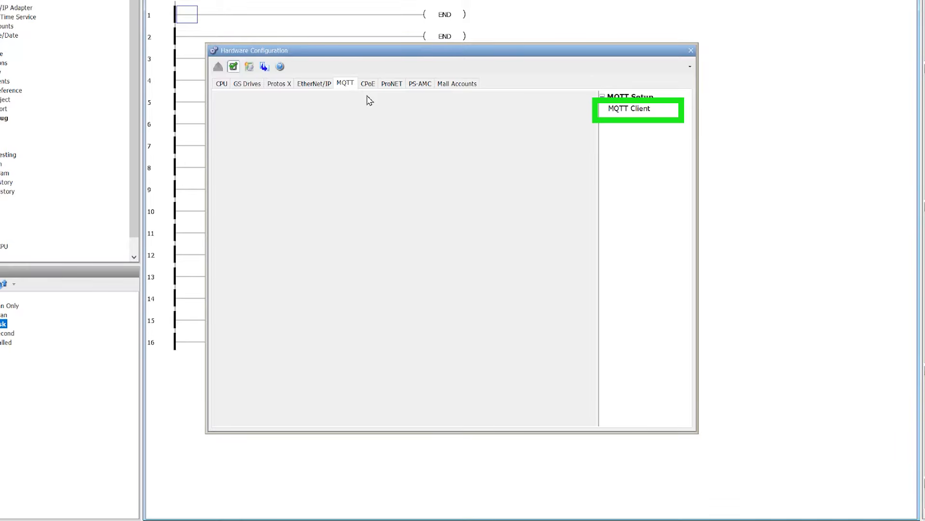
Step: Add an MQTT Client to the hardware configuration and name its tag structure MQTT_Struct
left_click_drag(617, 111, 278, 131)
left_click(554, 53)
type("MQTT")
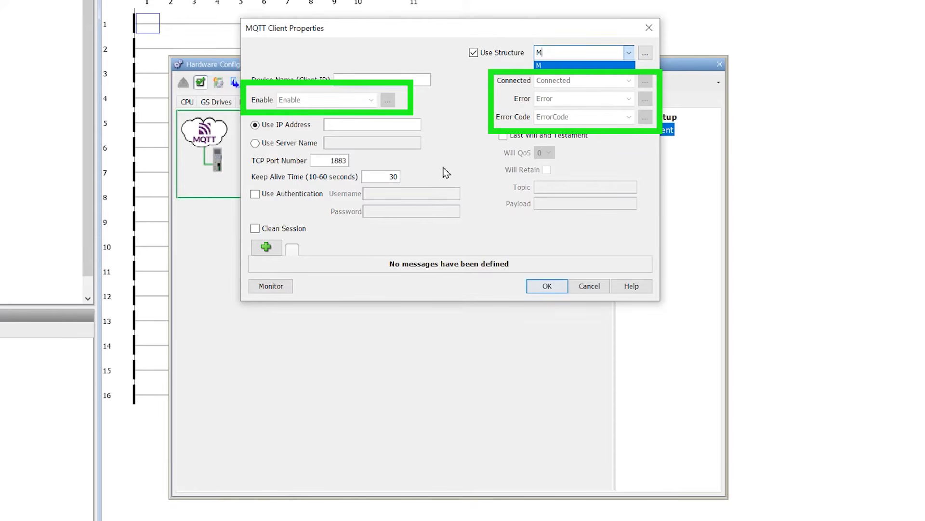
type("_Struct")
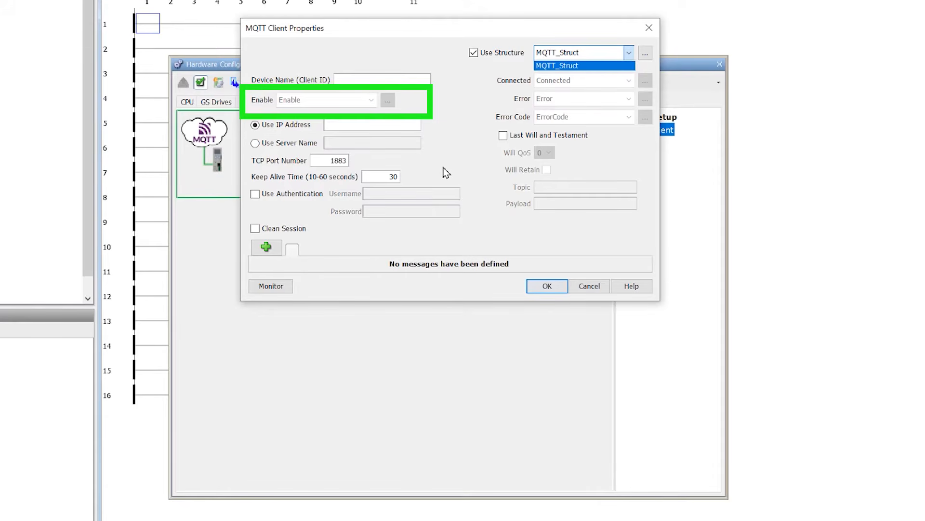
Step: Set the MQTT client's device name to MQTT and its broker IP address to 192.168.1.65, leaving authentication off
left_click(369, 79)
type("MQTT")
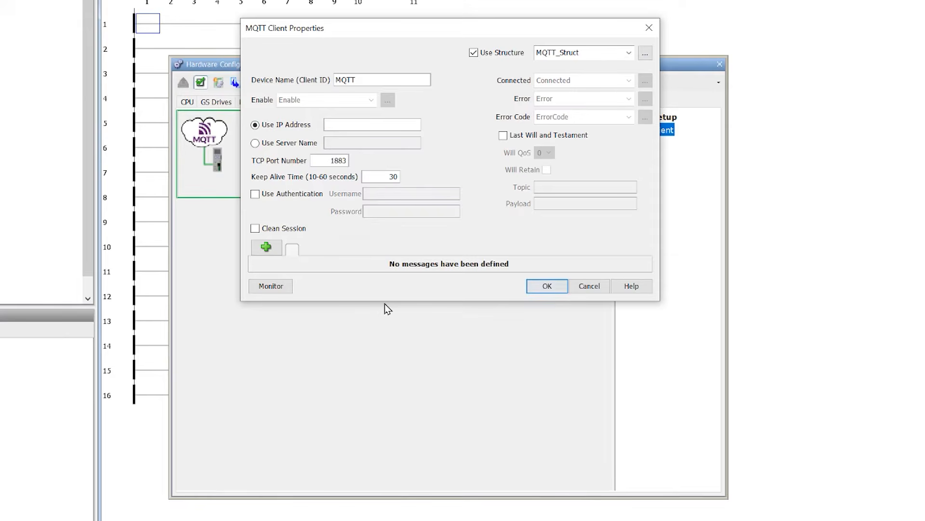
type("192.168.1.65")
left_click(255, 194)
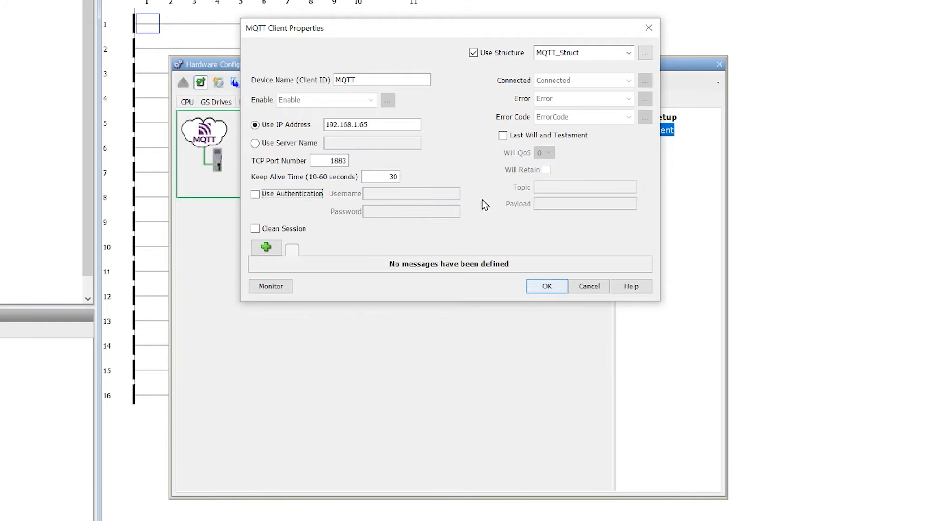
left_click(503, 135)
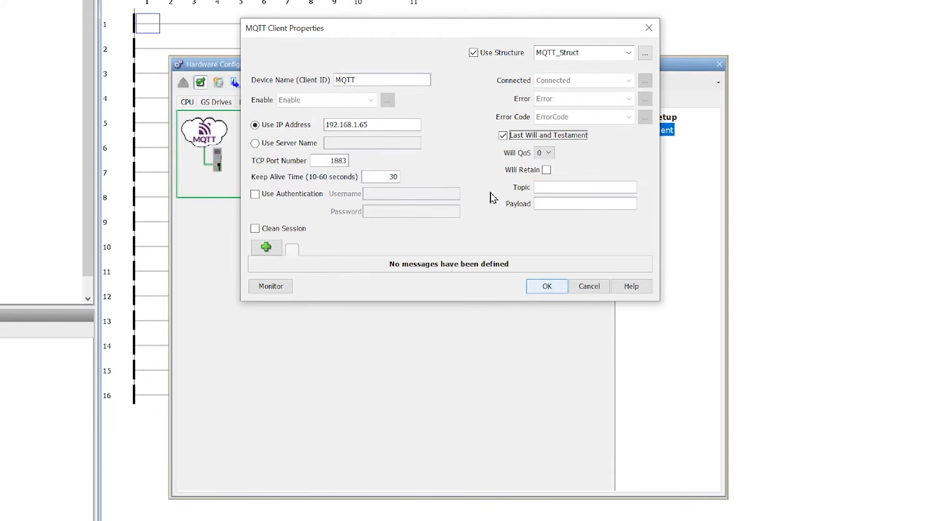
left_click(547, 153)
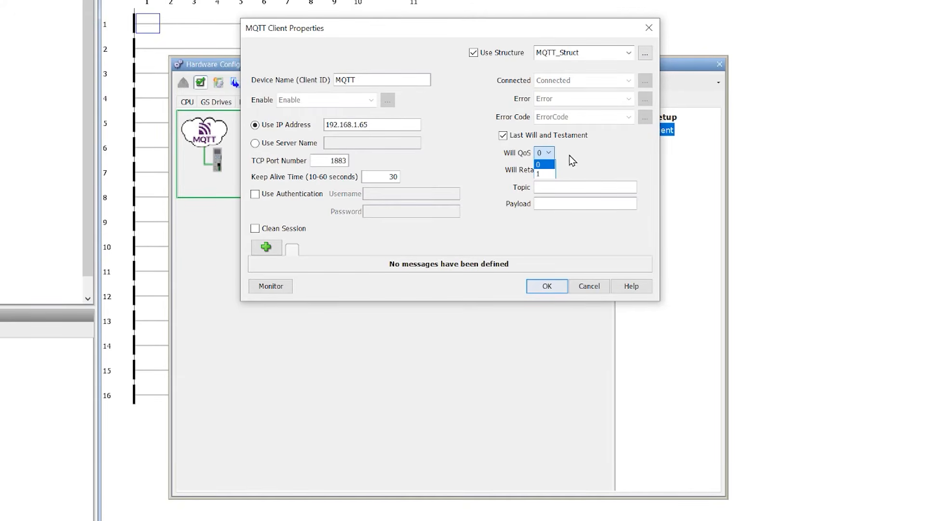
left_click(551, 154)
left_click(504, 135)
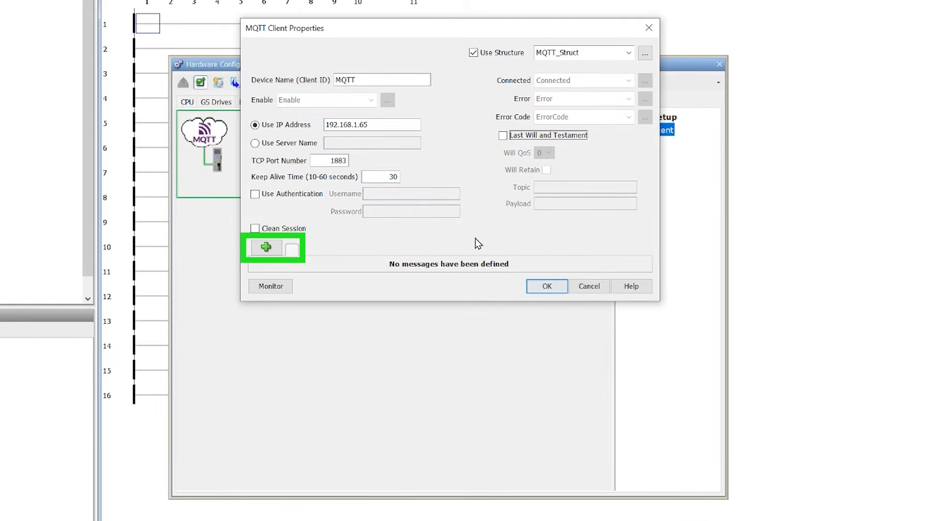
Step: Add one subscriber message and one publisher message to the MQTT client
left_click(266, 247)
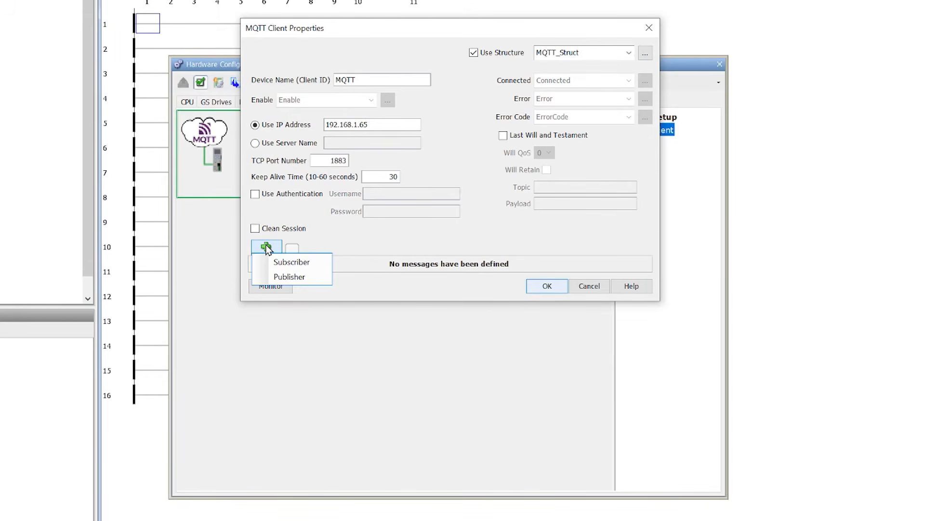
left_click(273, 263)
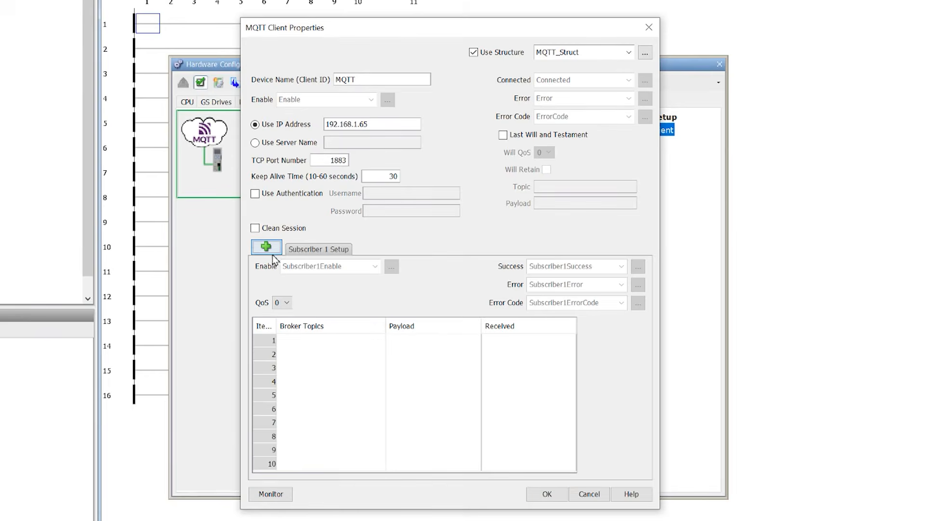
left_click(268, 250)
left_click(285, 274)
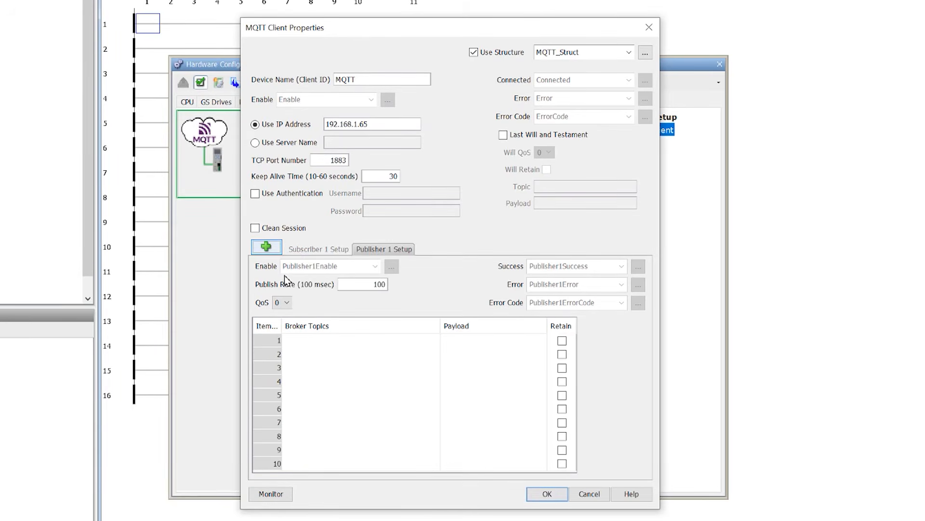
Step: Configure Subscriber 1's first item with broker topic test, payload tag Subscribe_Test and received tag Sub_Count
left_click(316, 250)
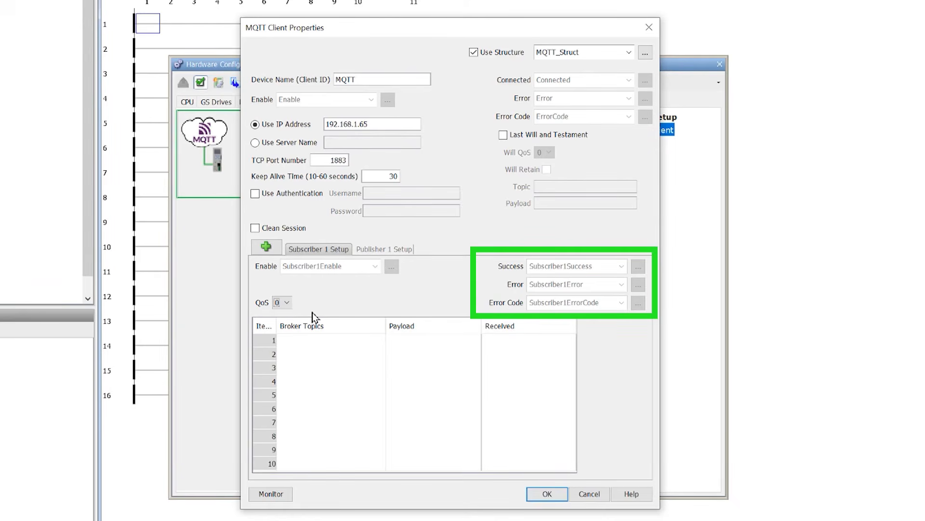
left_click(315, 337)
type("test")
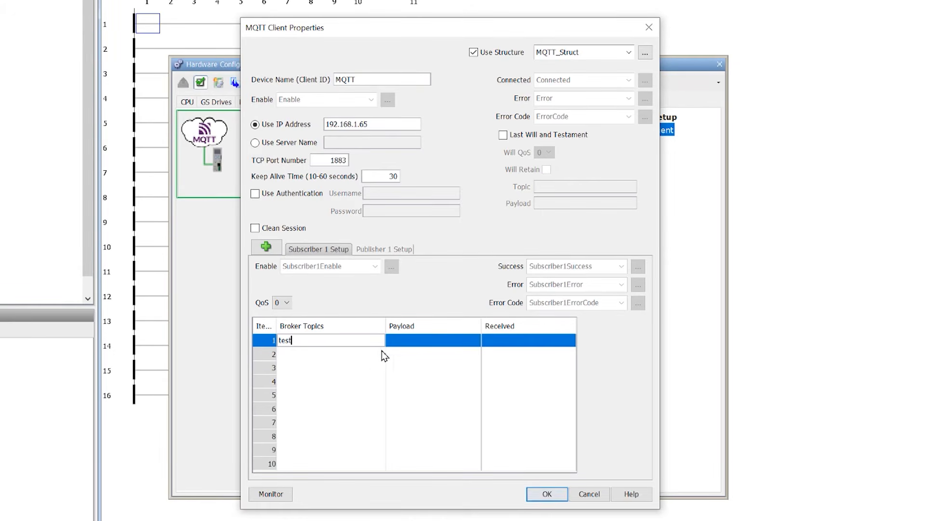
left_click(408, 341)
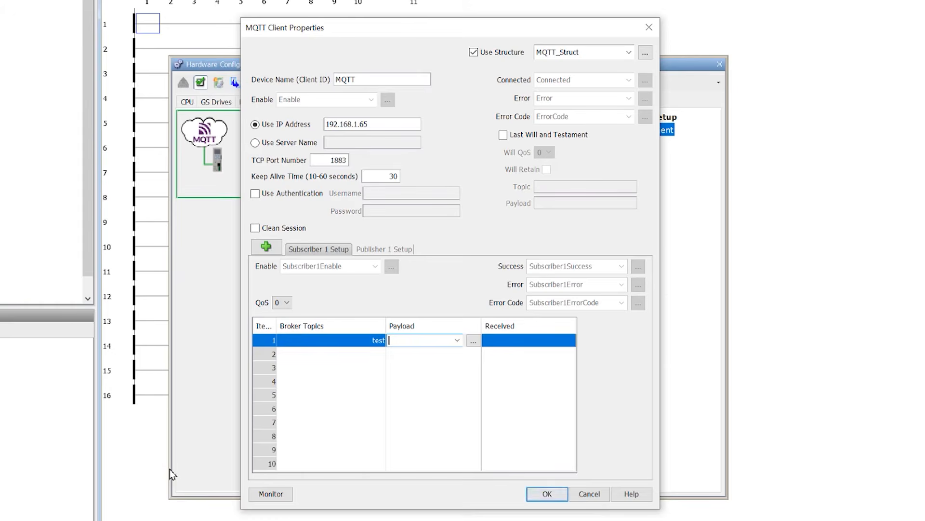
type("Subsc")
type("ribe")
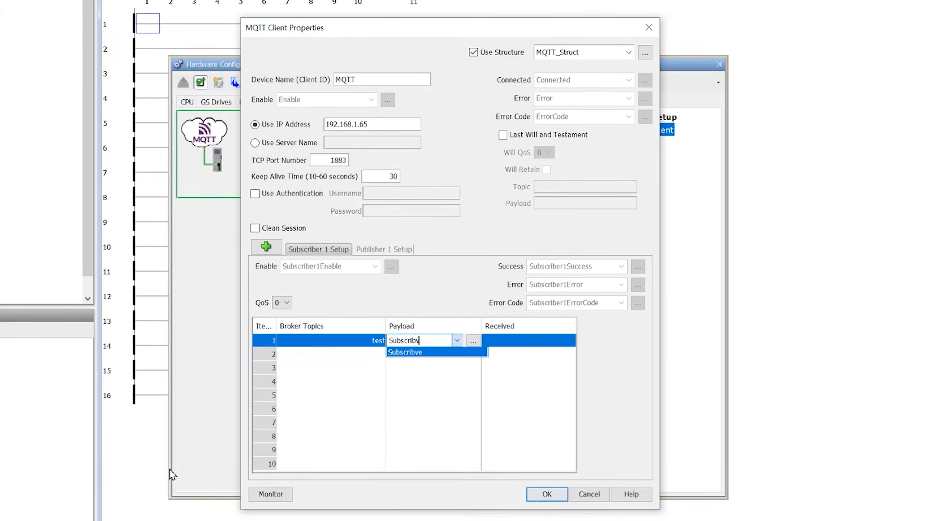
type("_Test")
key("Tab")
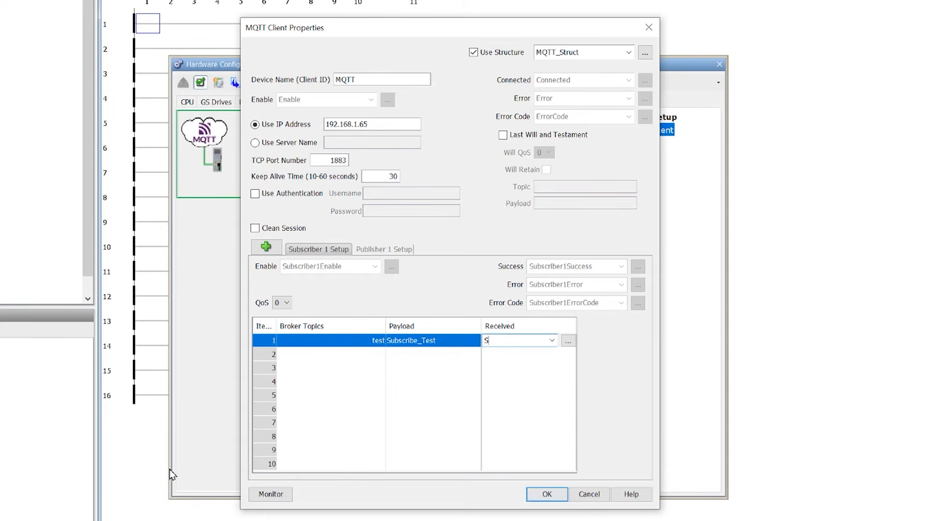
type("Sub_Count")
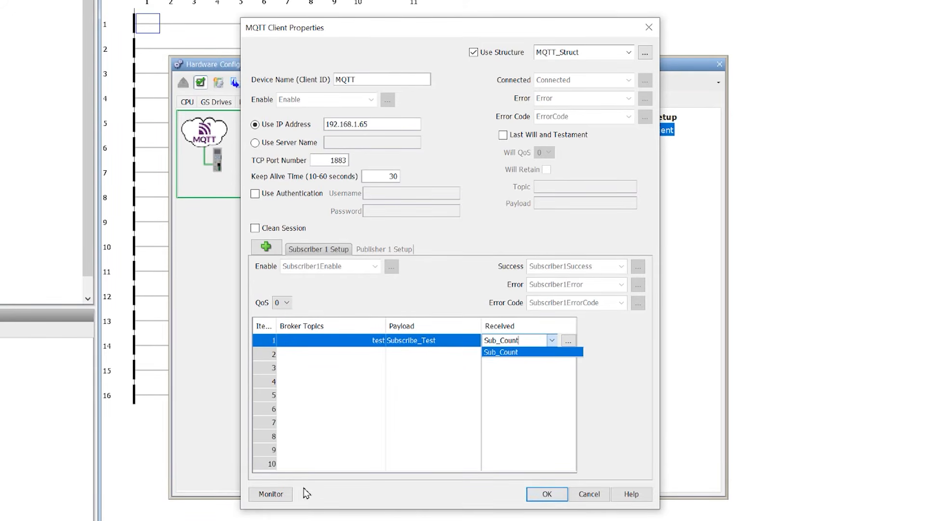
left_click(592, 421)
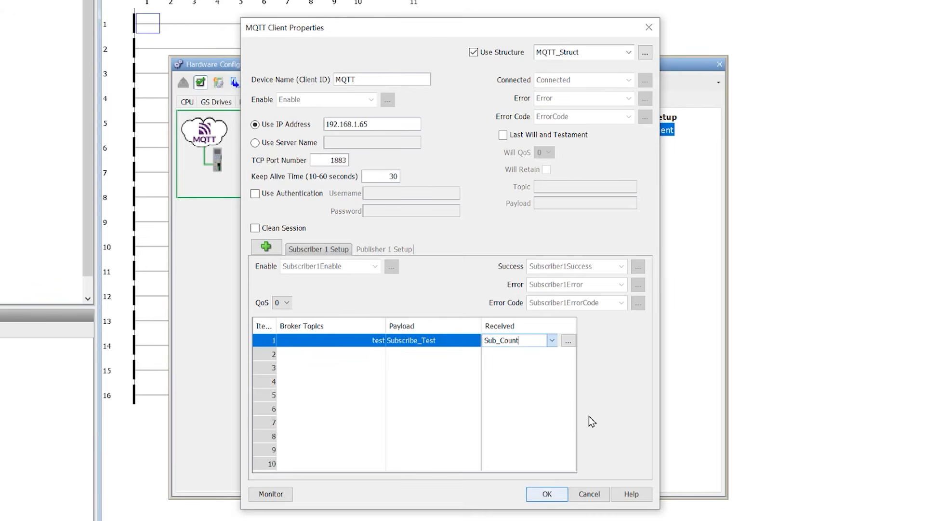
Step: Configure Publisher 1's first item with broker topic test and payload tag Publish_MSG
left_click(394, 249)
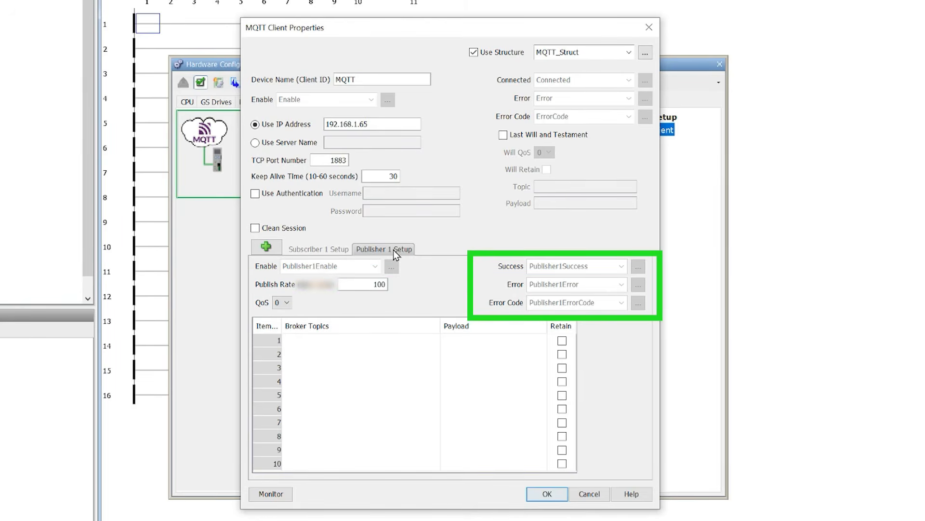
left_click(361, 340)
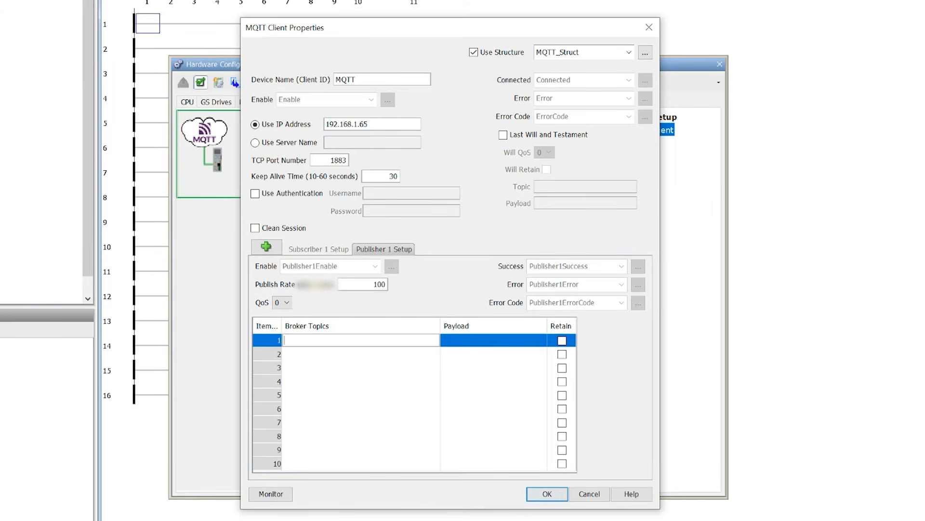
type("test")
key("Return")
left_click(468, 340)
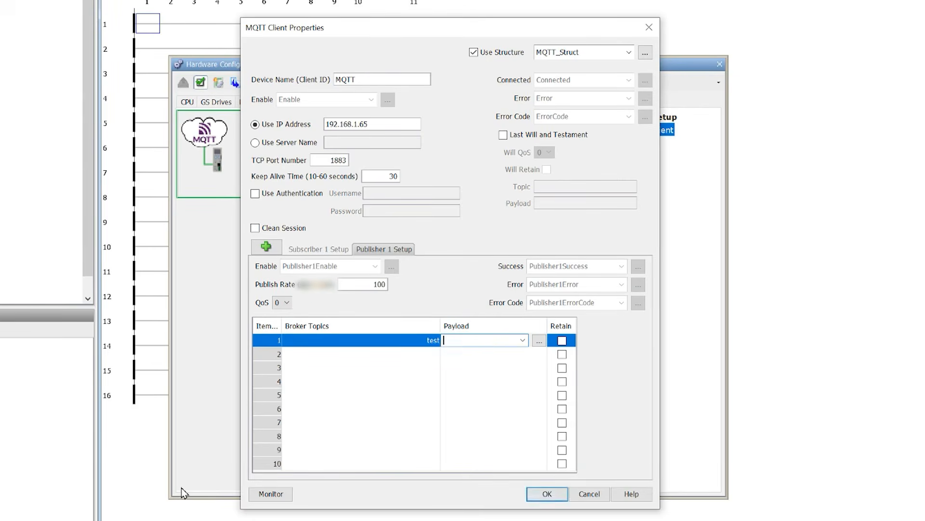
type("Publish_M")
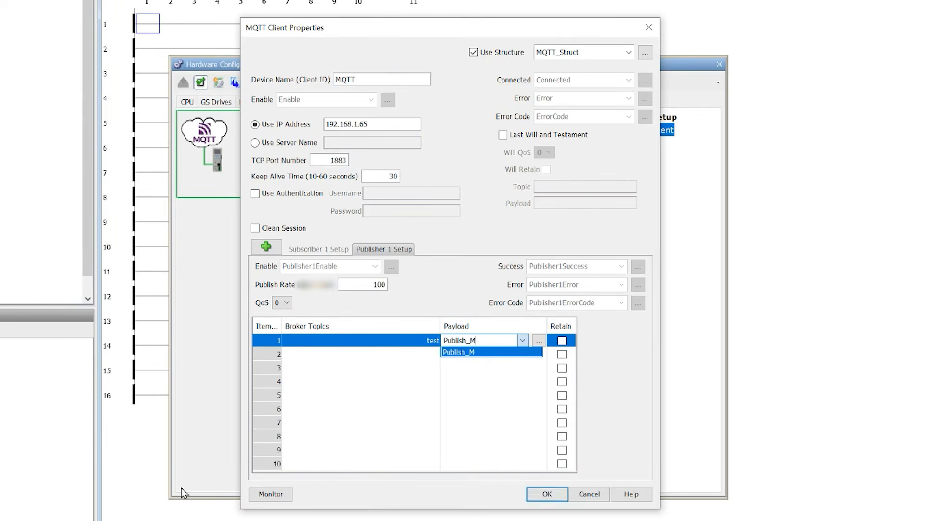
type("SG")
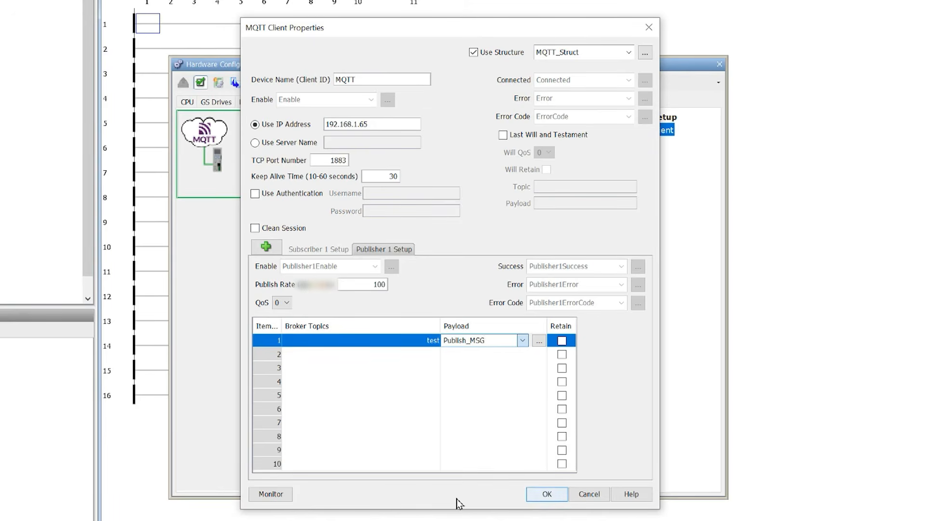
Step: Accept the client properties and define the new tags with a string length of 128 for Publish_MSG and Subscribe_Test
left_click(546, 494)
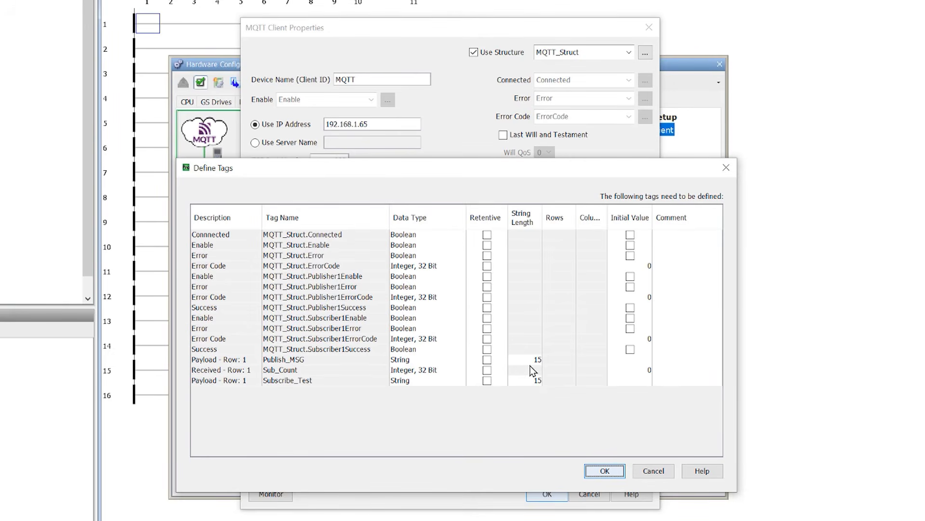
left_click(534, 360)
type("128")
left_click(535, 381)
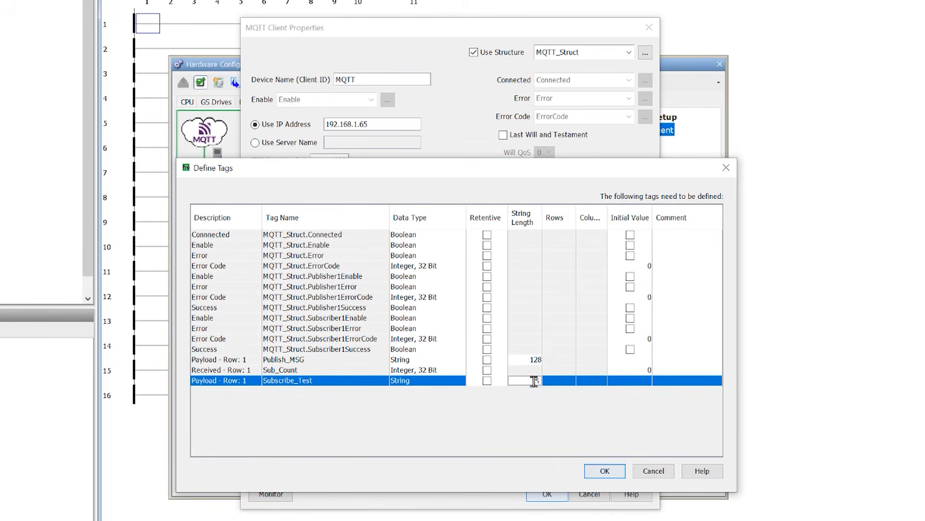
type("128")
left_click(608, 474)
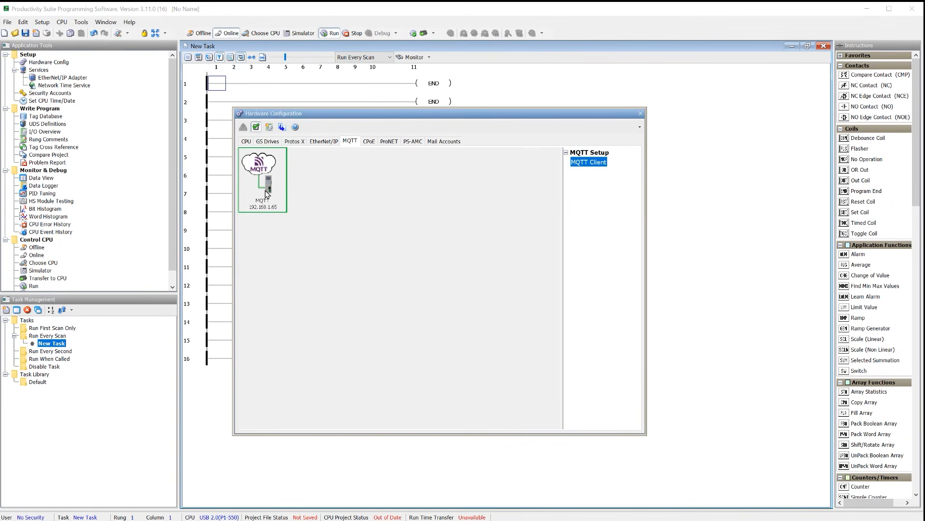
Step: Reopen the MQTT client's properties and create a new Data View monitoring tab named MQTT Client - MQTT
double_click(267, 194)
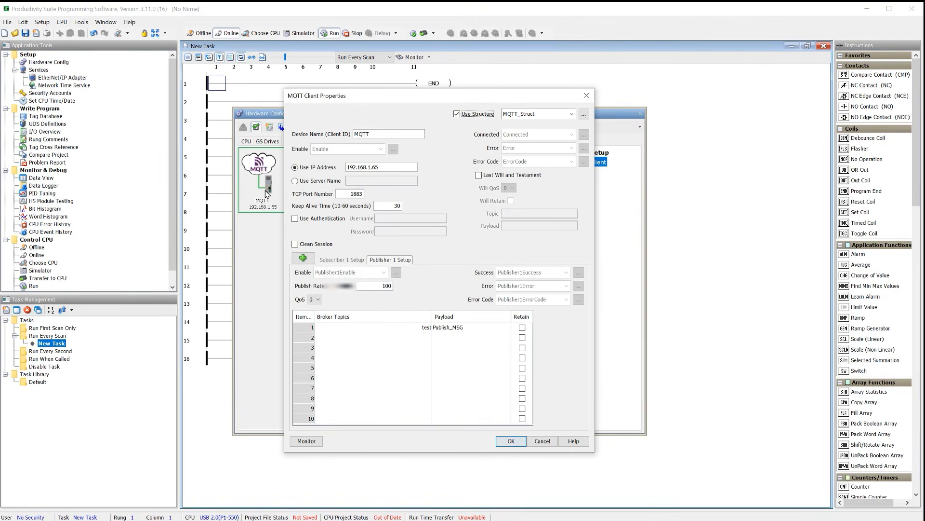
left_click(306, 441)
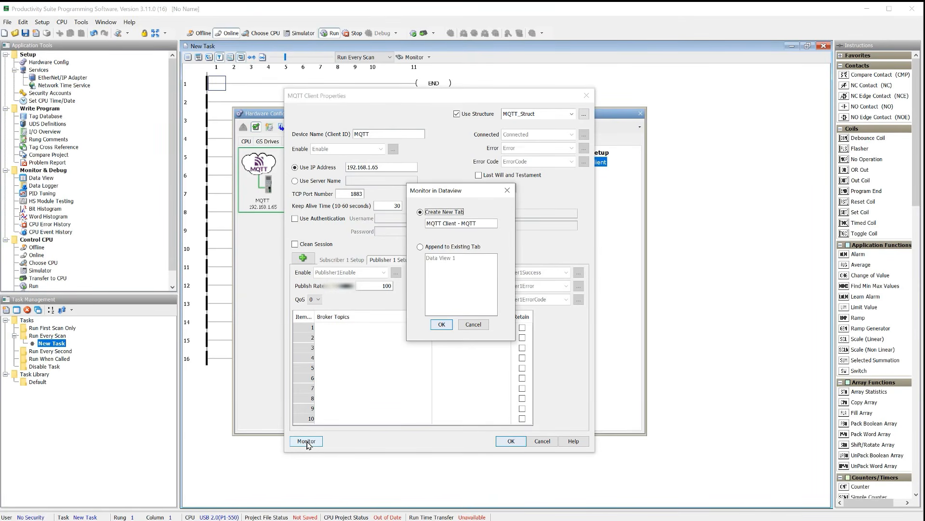
left_click(441, 324)
left_click(511, 441)
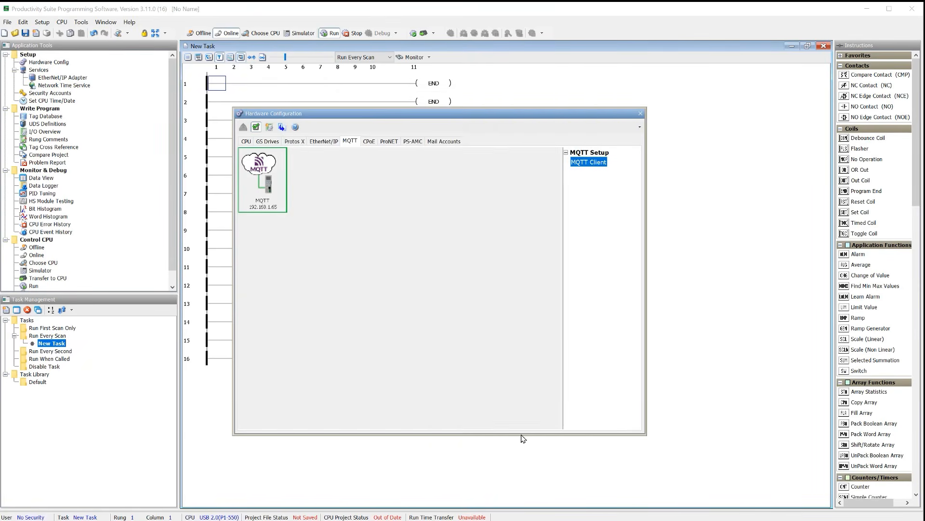
Step: Close the hardware configuration and transfer the project to the CPU with a stop mode transfer
left_click(641, 114)
left_click(424, 32)
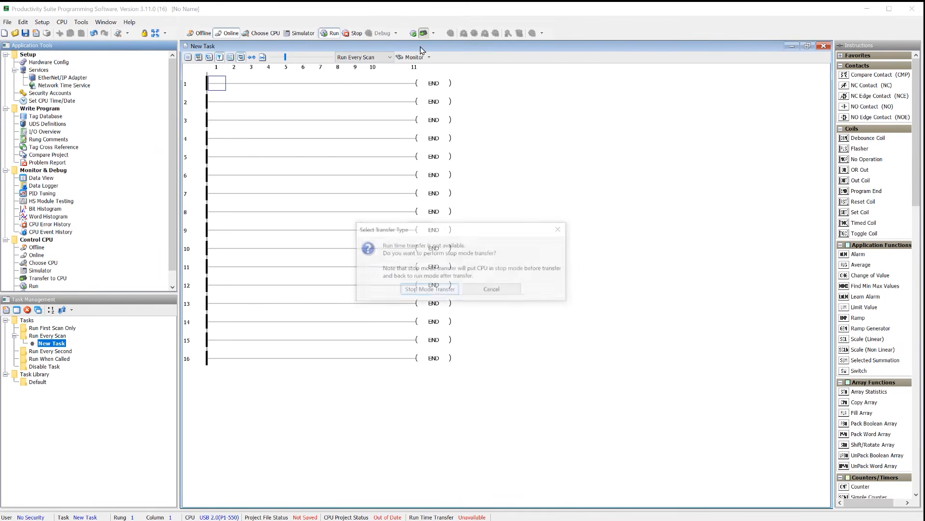
left_click(439, 290)
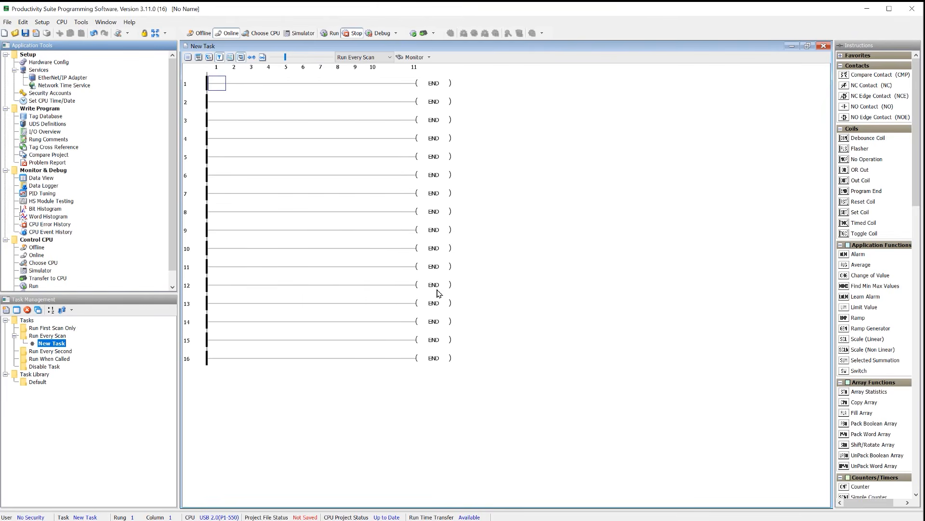
Step: Open Data View, turn on MQTT_Struct.Enable and send the edit to the CPU
left_click(46, 178)
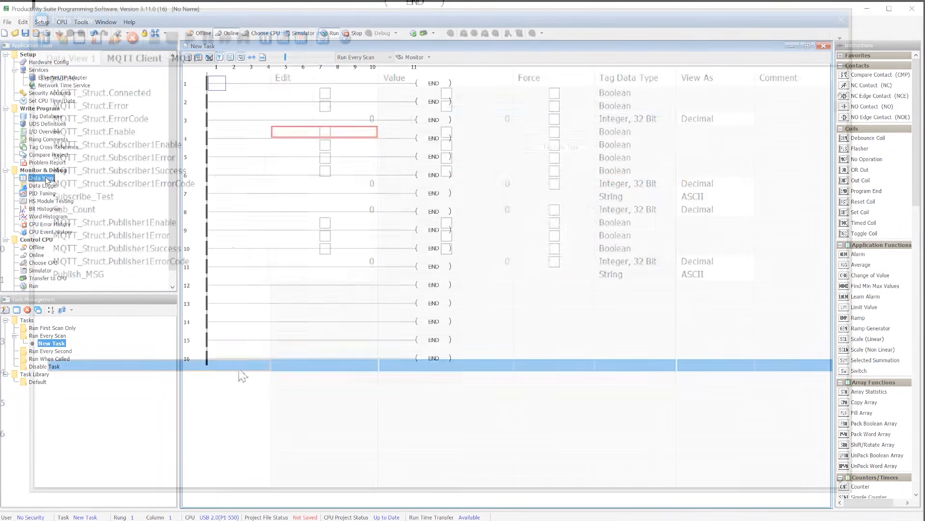
left_click(325, 132)
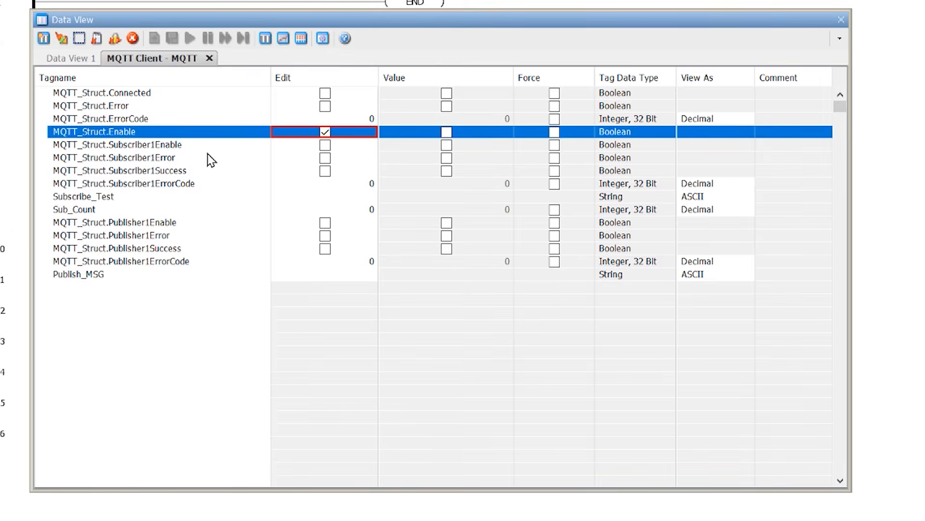
left_click(63, 39)
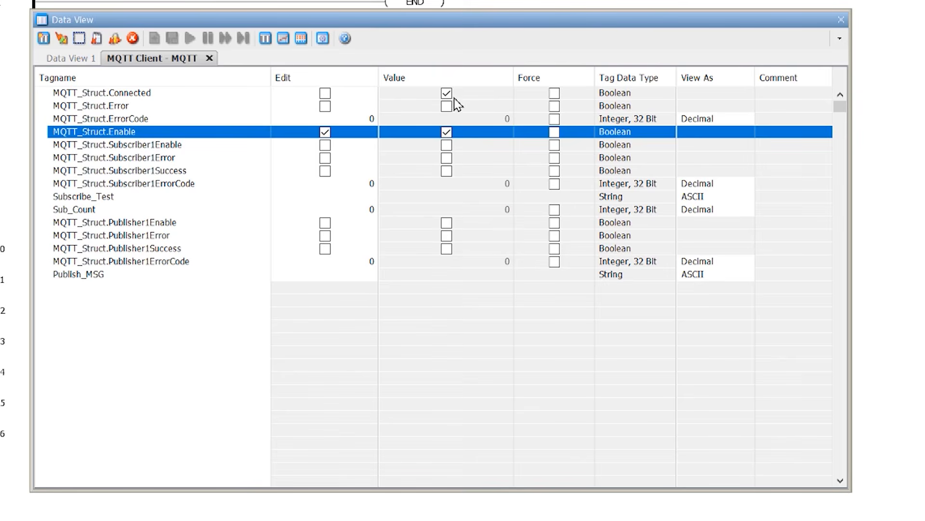
Step: Send Hello World! to the CPU as the Publish_MSG value, and turn on MQTT_Struct.Subscriber1Enable and MQTT_Struct.Publisher1Enable
key("Down")
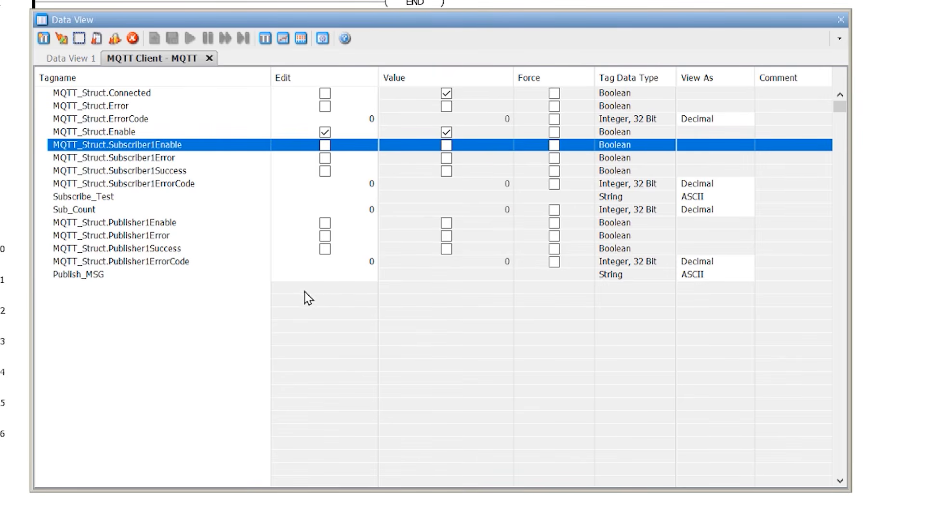
left_click(337, 276)
type("Hello World!")
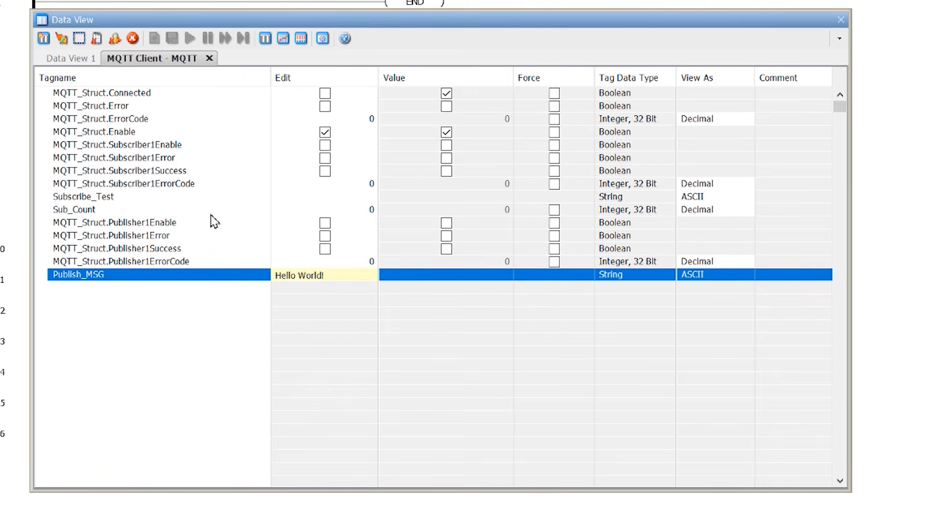
left_click(61, 38)
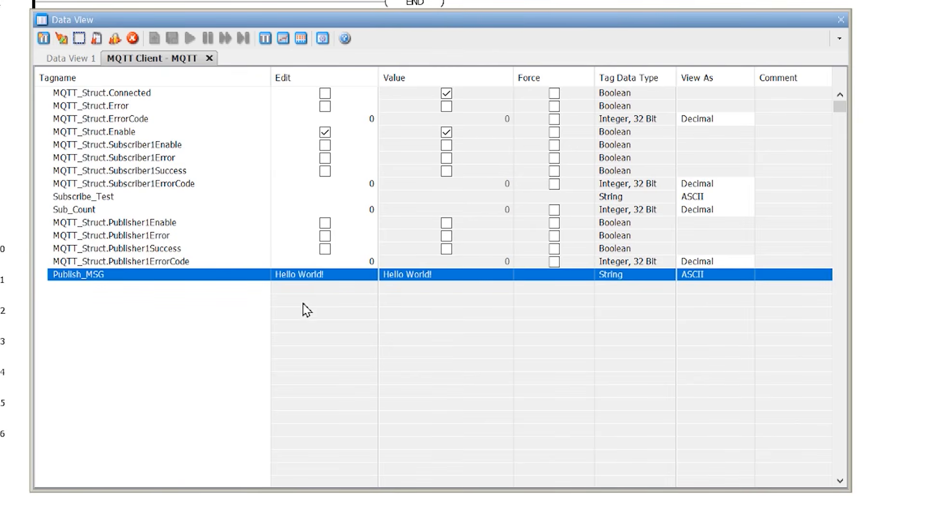
left_click(325, 223)
left_click(67, 40)
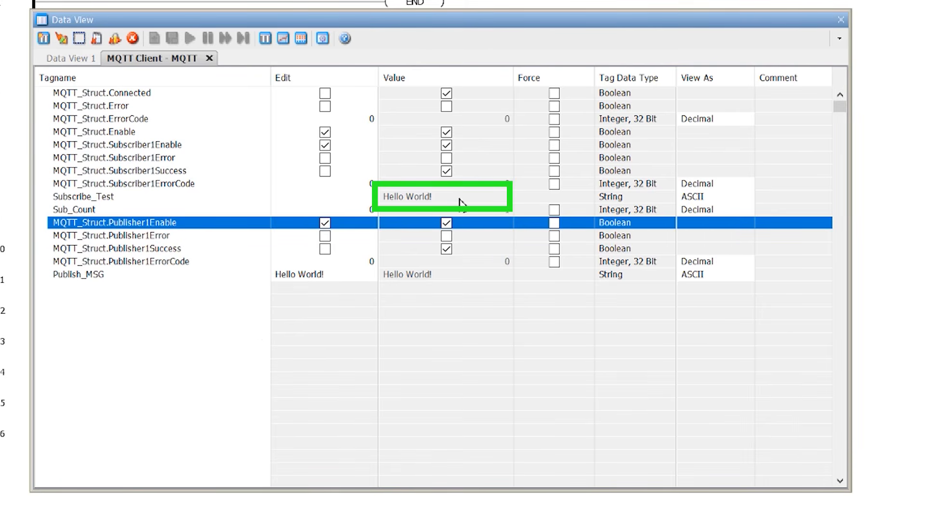
Step: Change the Publish_MSG string to 2nd Message and send the edit to the CPU
left_click(343, 275)
left_click(343, 276)
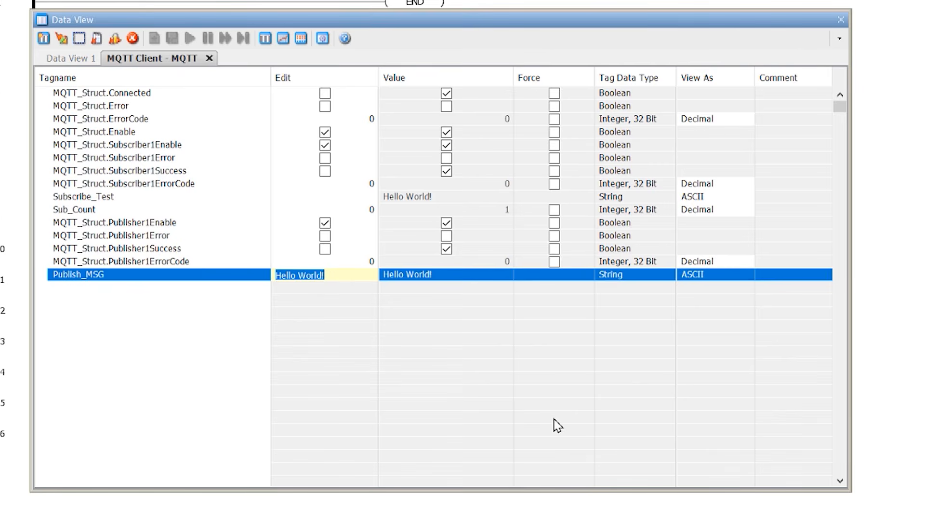
type("2nd Message")
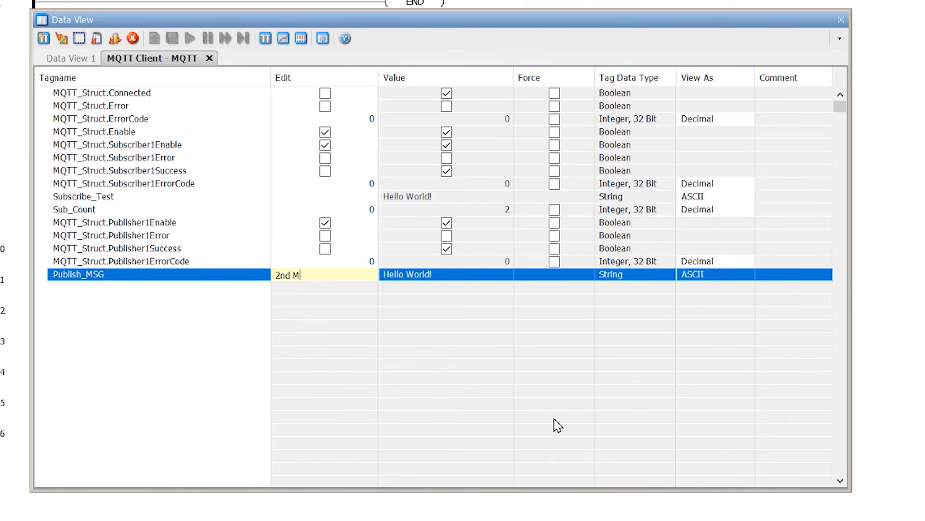
left_click(61, 38)
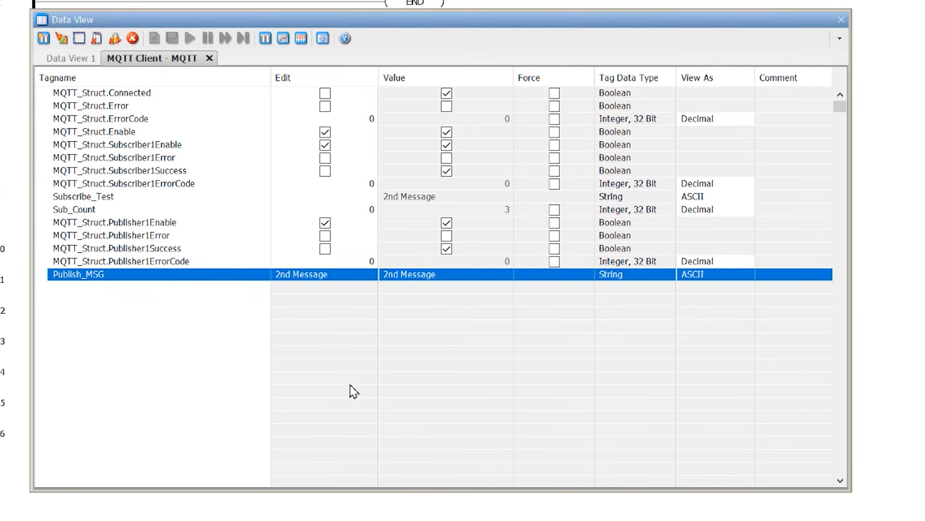
Step: Publish another test string by setting Publish_MSG to 3rd message and sending it to the CPU
left_click(333, 277)
type("3rd message")
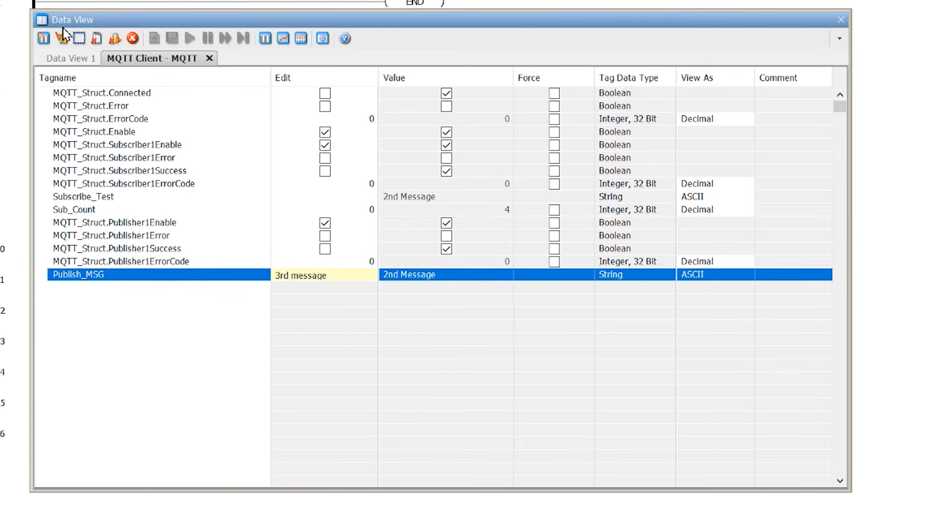
left_click(61, 38)
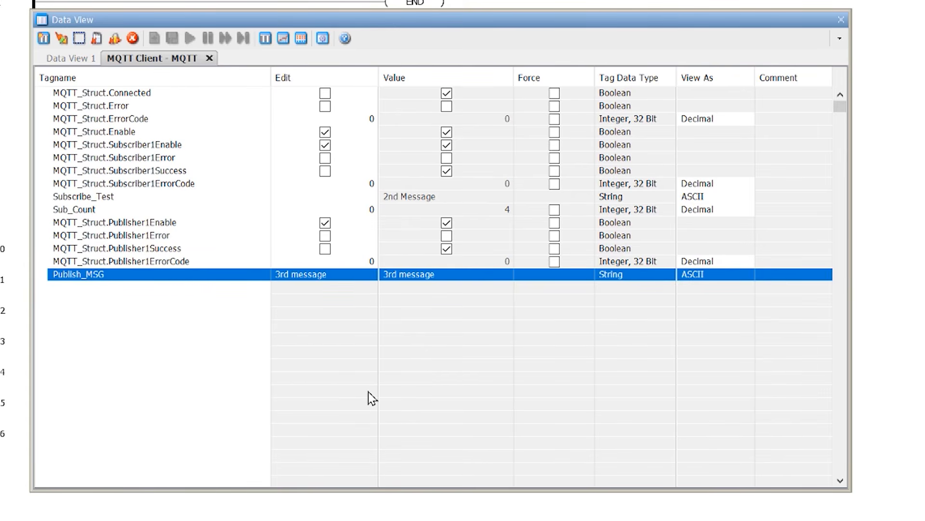